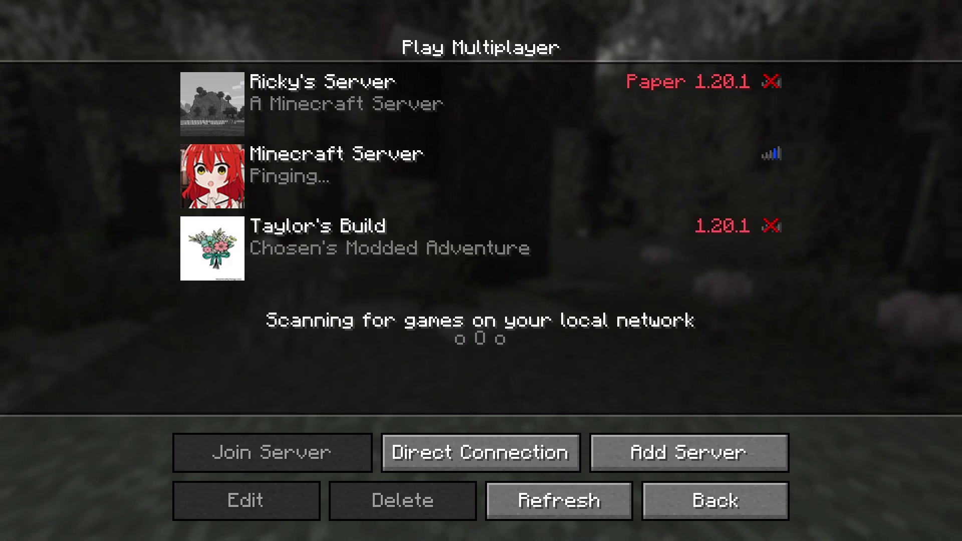
Add a multiplayer server named Taylor's Build with the pasted server address and save it.
{"action": "mouse_move", "coordinate": [580, 232]}
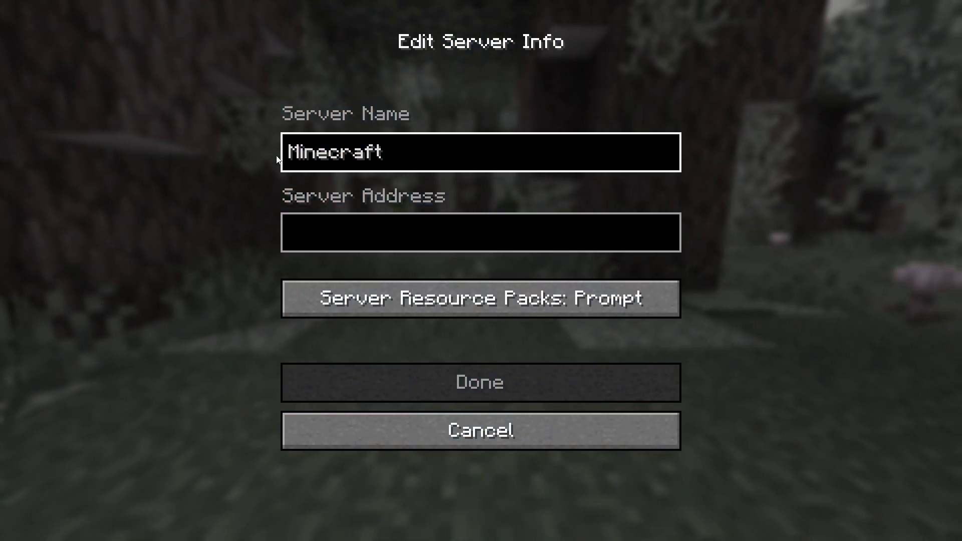
{"action": "type", "text": "Taylor'"}
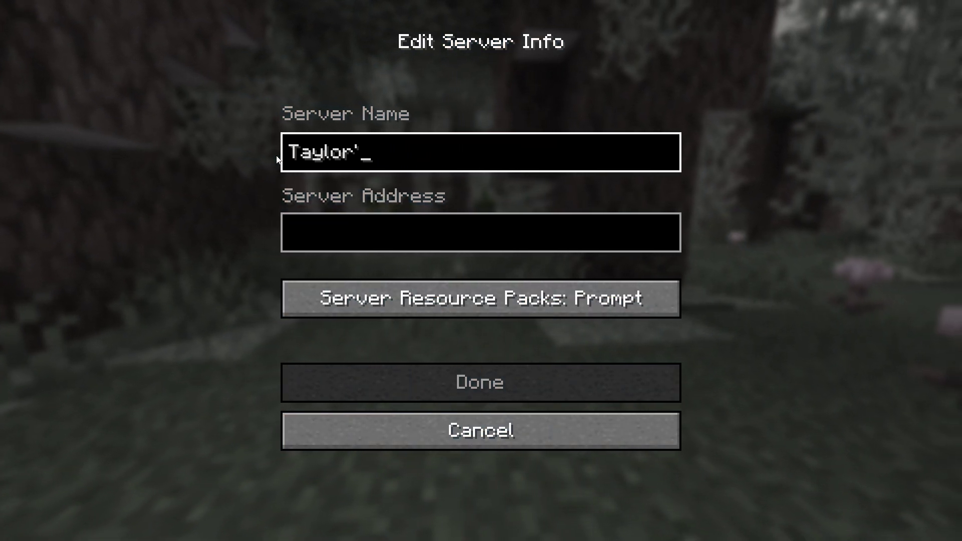
{"action": "type", "text": "s Build"}
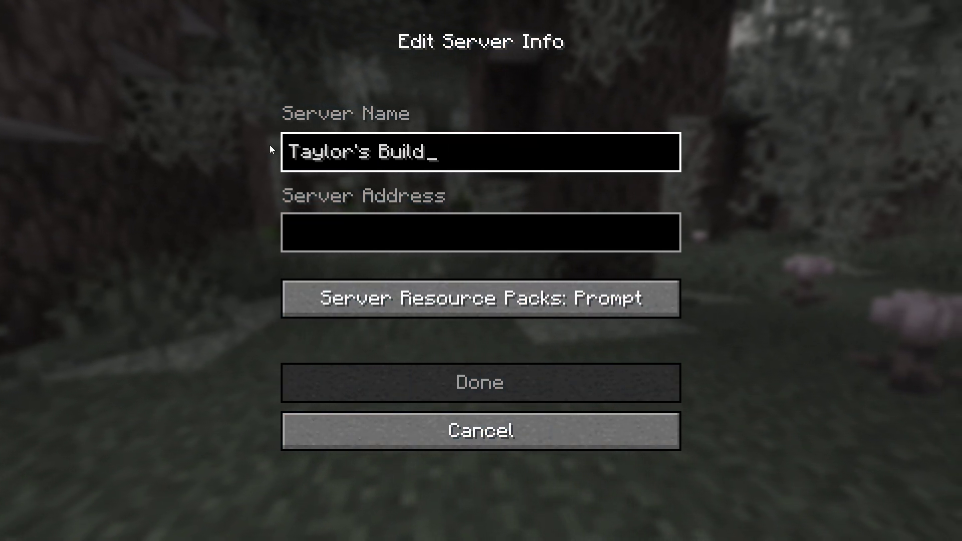
{"action": "left_click", "coordinate": [392, 239]}
{"action": "type", "text": "209.192.186.73:25582"}
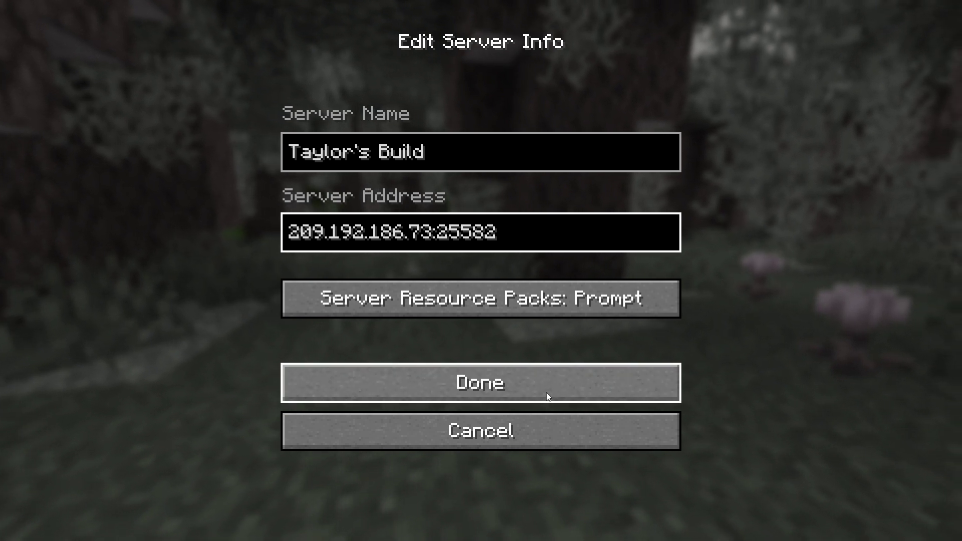
{"action": "left_click", "coordinate": [547, 392]}
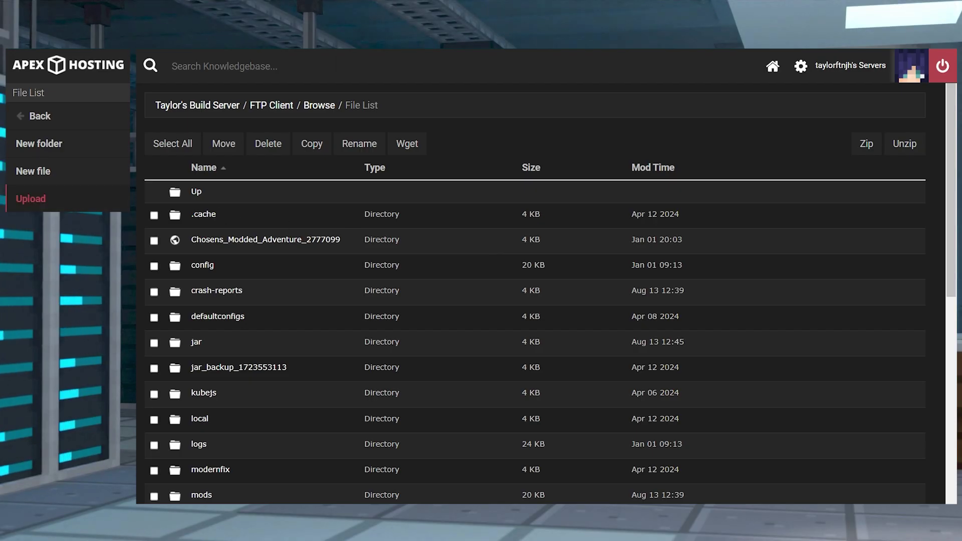
Upload server-icon.png from Downloads into the server's top folder, then select the width and height values.
{"action": "left_click", "coordinate": [31, 198]}
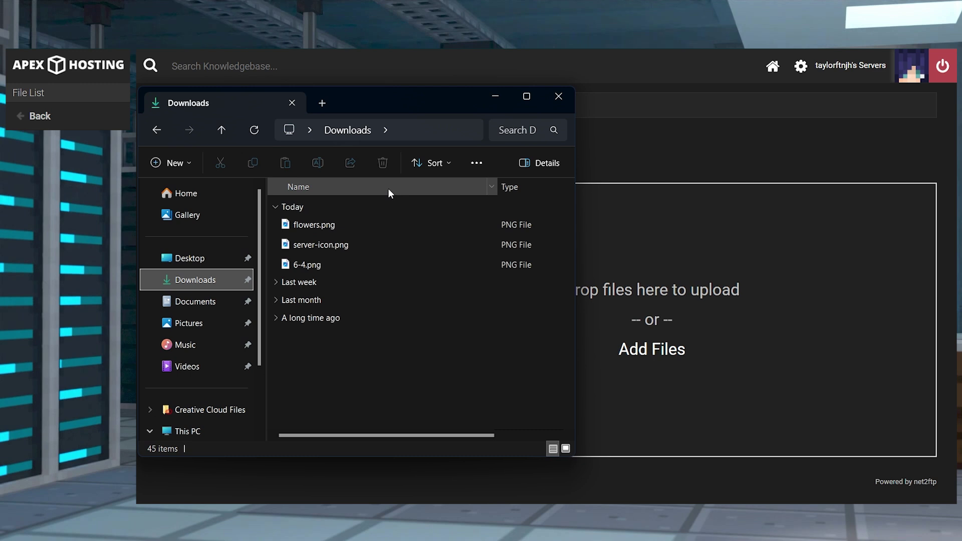
{"action": "left_click", "coordinate": [344, 245]}
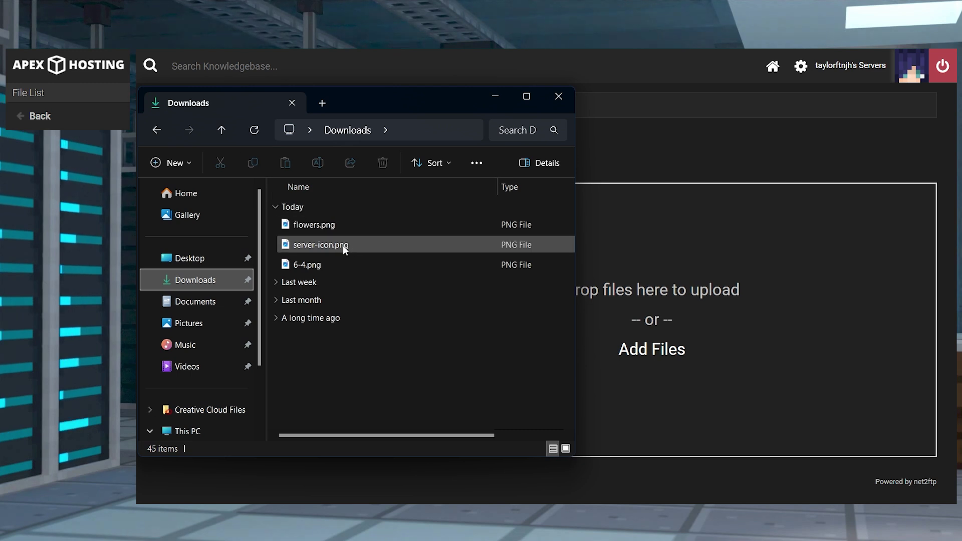
{"action": "left_click_drag", "start_coordinate": [357, 246], "coordinate": [656, 289]}
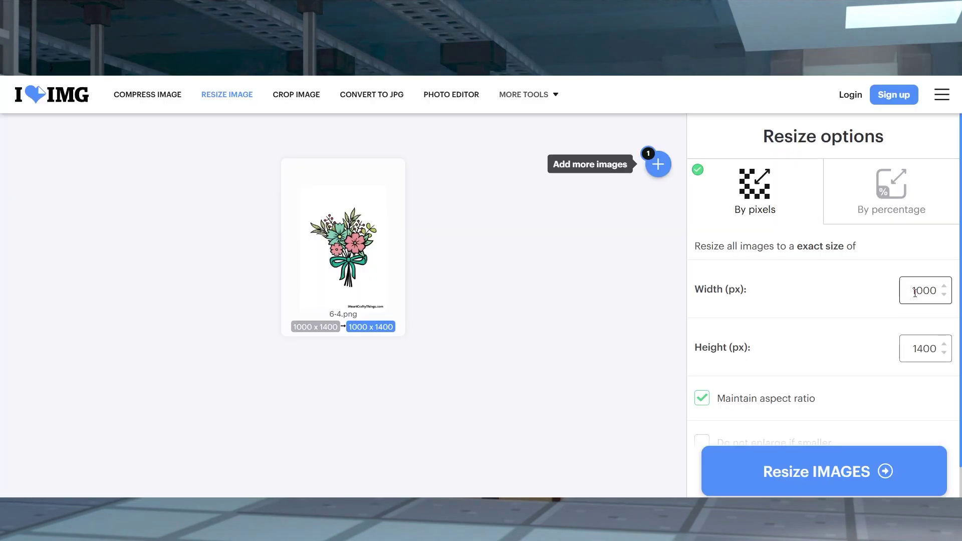
{"action": "double_click", "coordinate": [915, 293]}
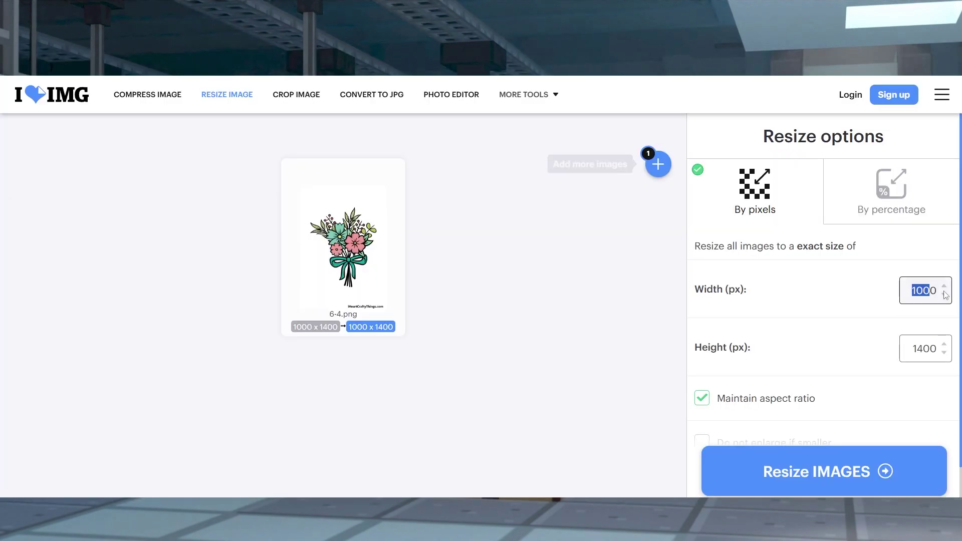
{"action": "double_click", "coordinate": [911, 351]}
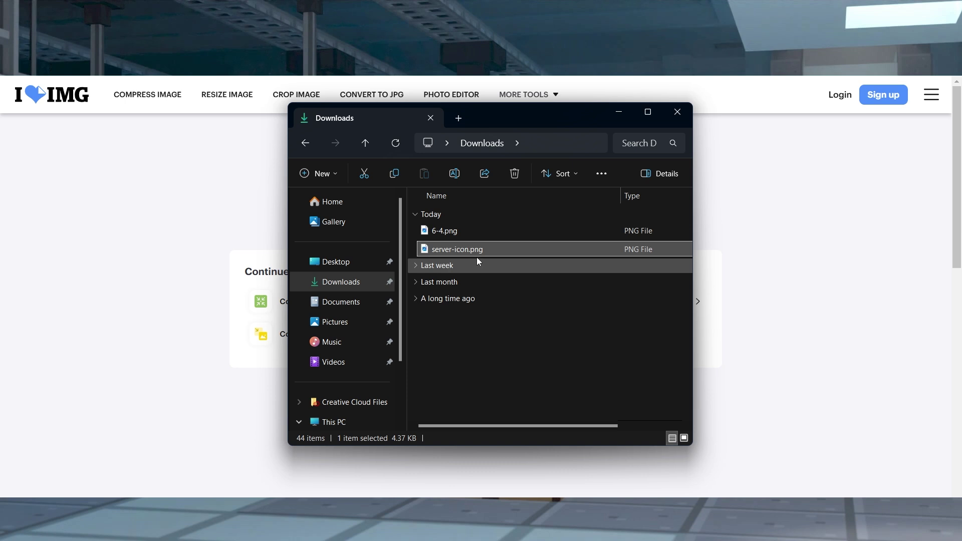
{"action": "right_click", "coordinate": [473, 252]}
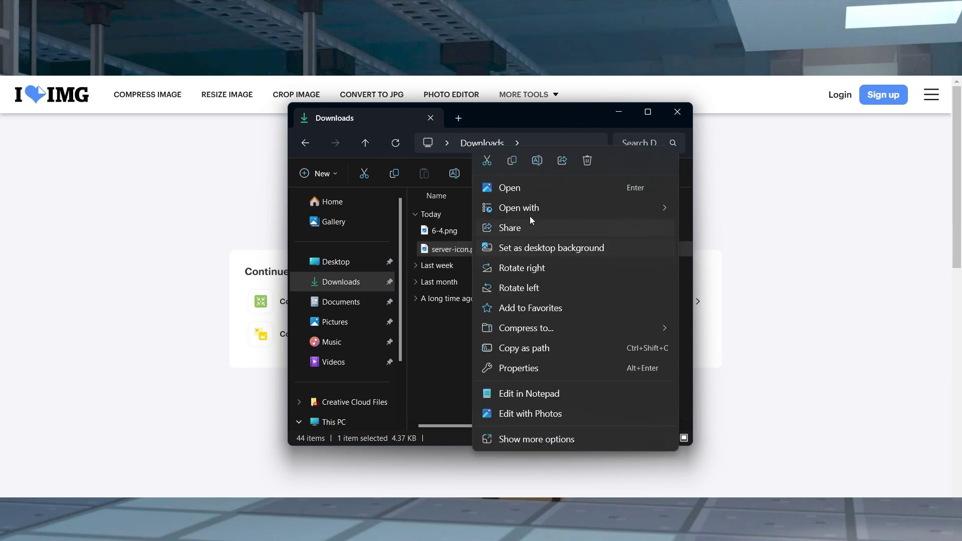
{"action": "left_click", "coordinate": [530, 373]}
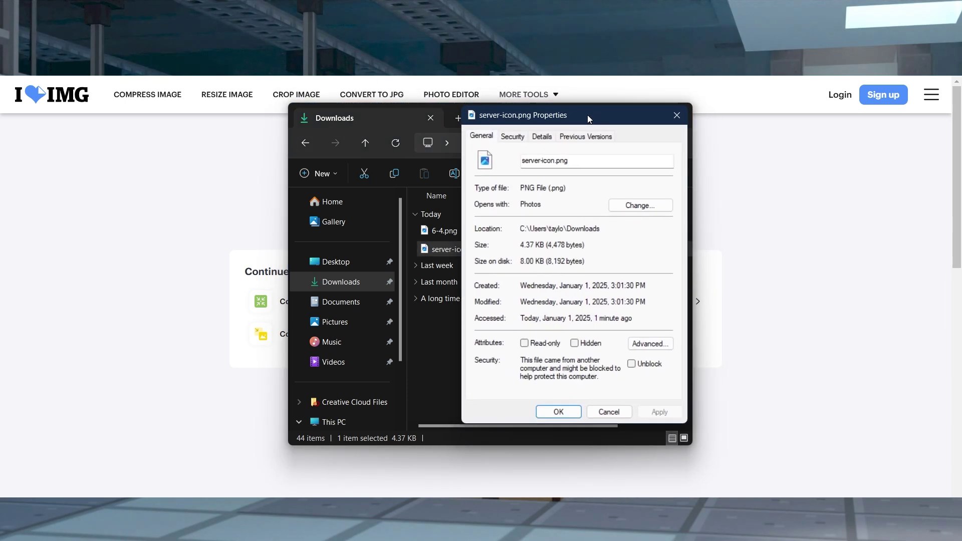
{"action": "left_click", "coordinate": [546, 141]}
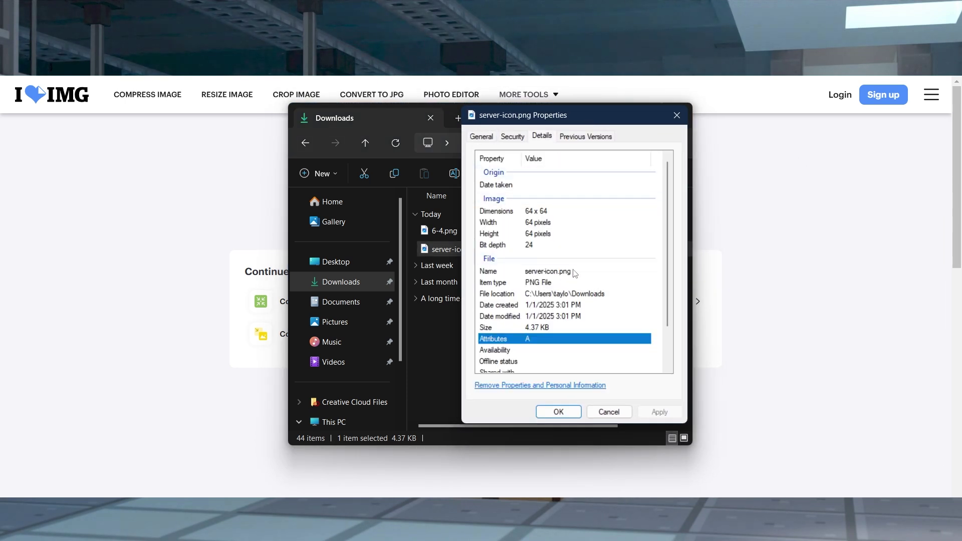
{"action": "left_click", "coordinate": [545, 285]}
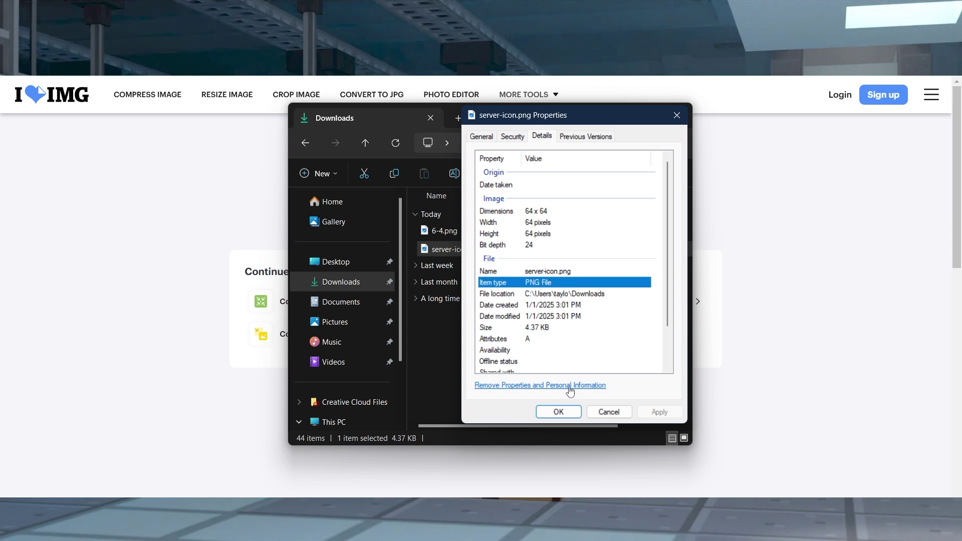
{"action": "left_click", "coordinate": [572, 412]}
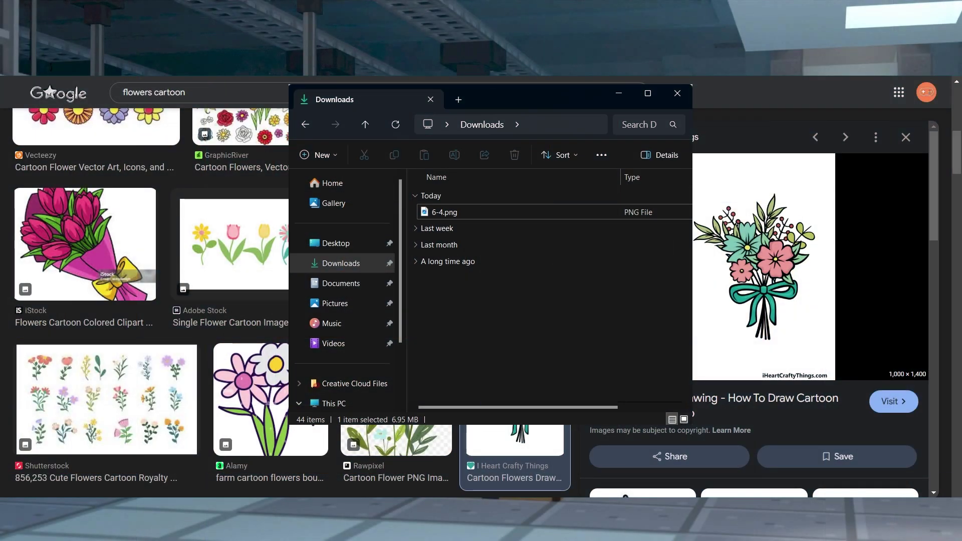
Check in 6-4.png's Properties Details tab that its dimensions are 1000 x 1400.
{"action": "right_click", "coordinate": [441, 212]}
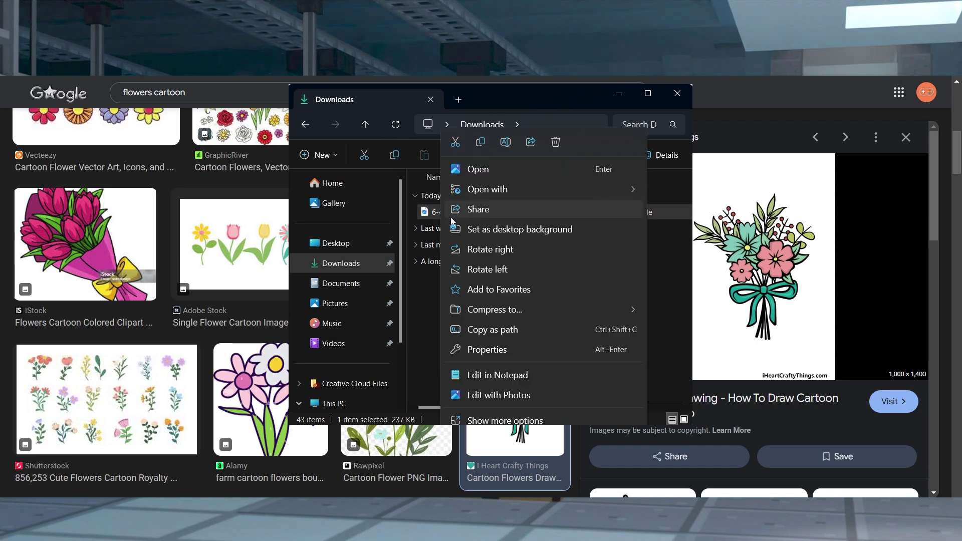
{"action": "left_click", "coordinate": [521, 349]}
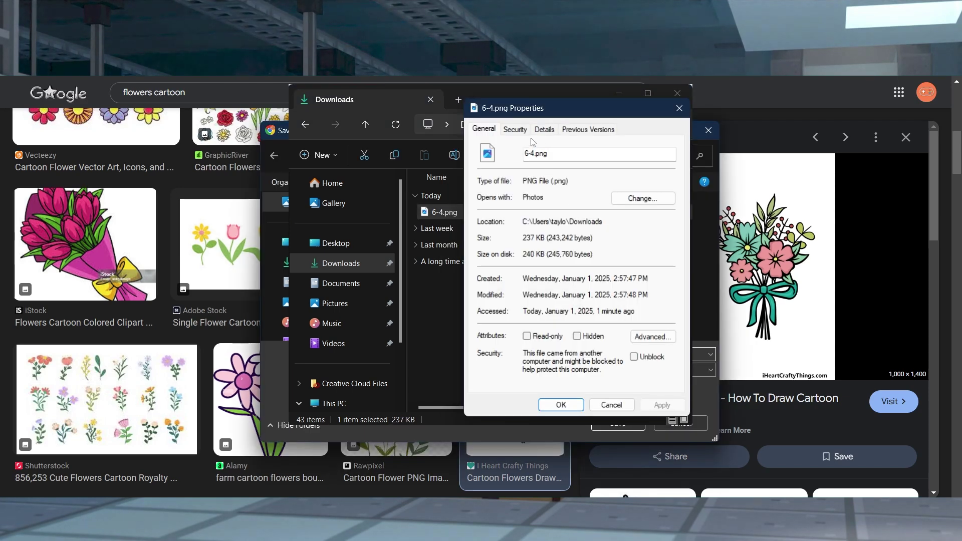
{"action": "left_click", "coordinate": [544, 130]}
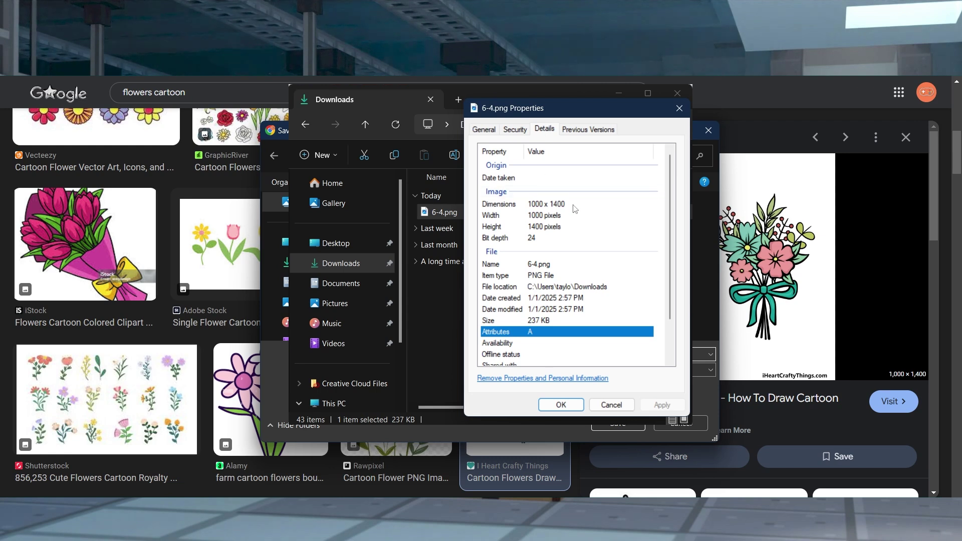
{"action": "left_click", "coordinate": [550, 206]}
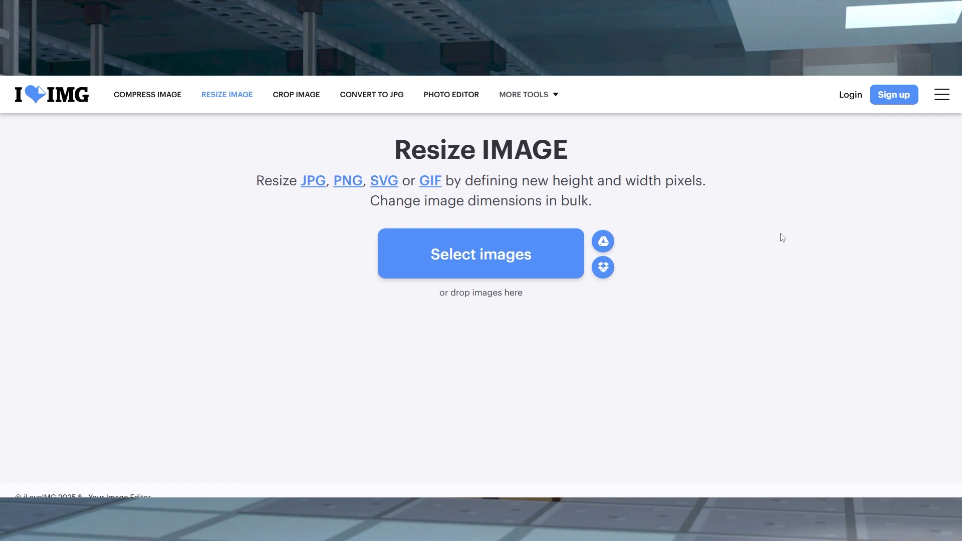
Load 6-4.png from Downloads into iLoveIMG and resize it to 64 pixels.
{"action": "left_click", "coordinate": [496, 263]}
{"action": "left_click", "coordinate": [410, 234]}
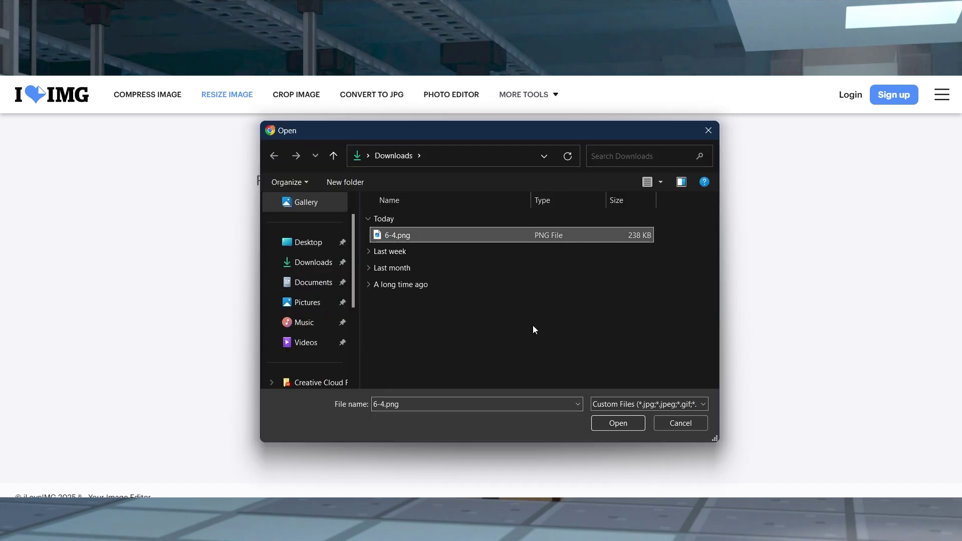
{"action": "left_click", "coordinate": [616, 424]}
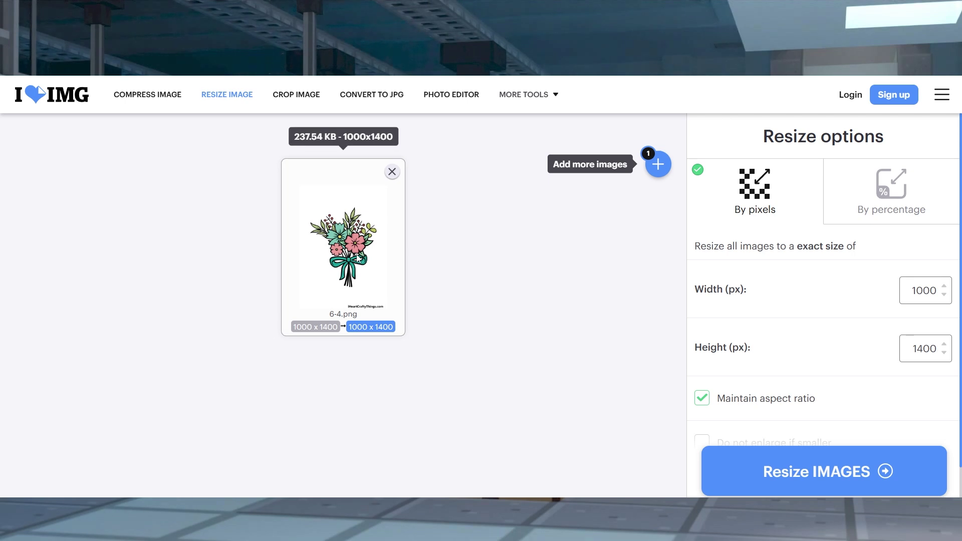
{"action": "double_click", "coordinate": [912, 292]}
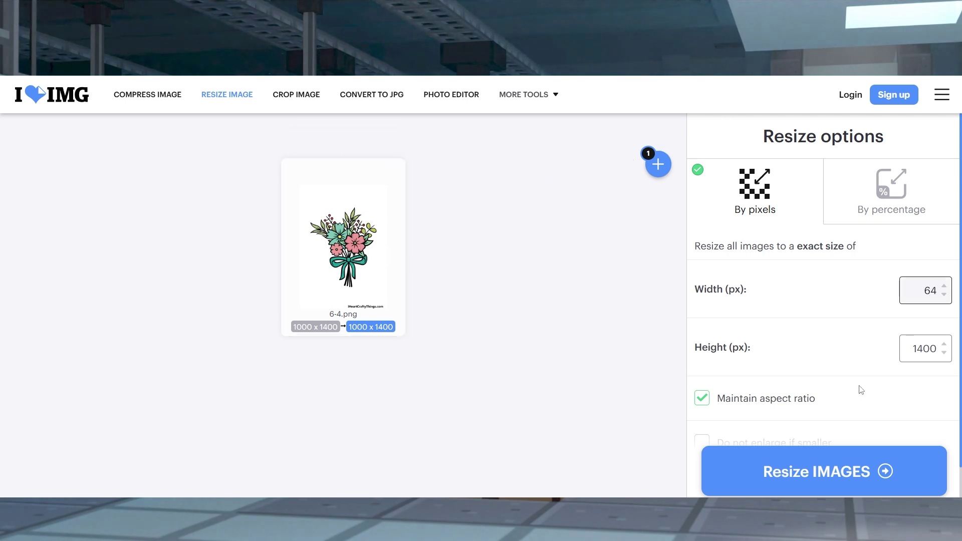
{"action": "key", "text": "Tab"}
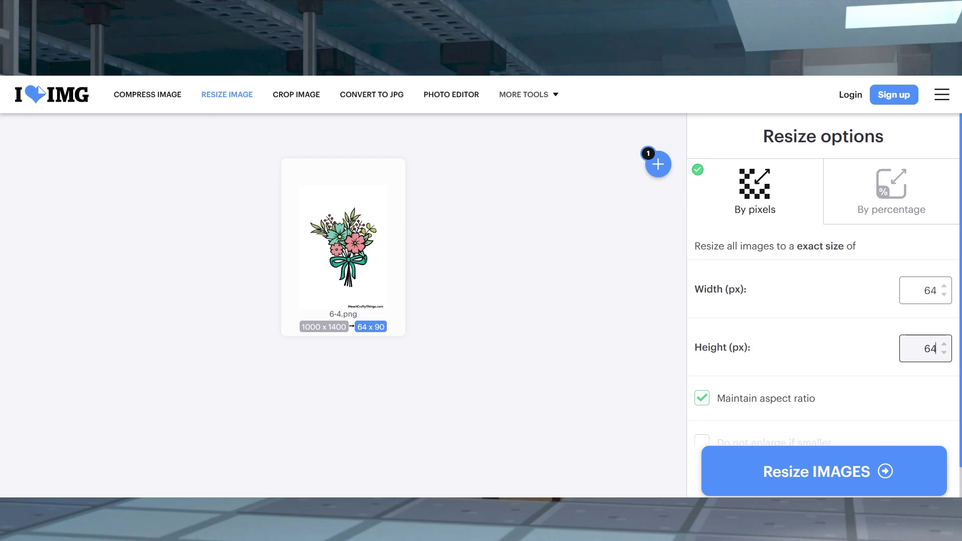
{"action": "left_click", "coordinate": [861, 473]}
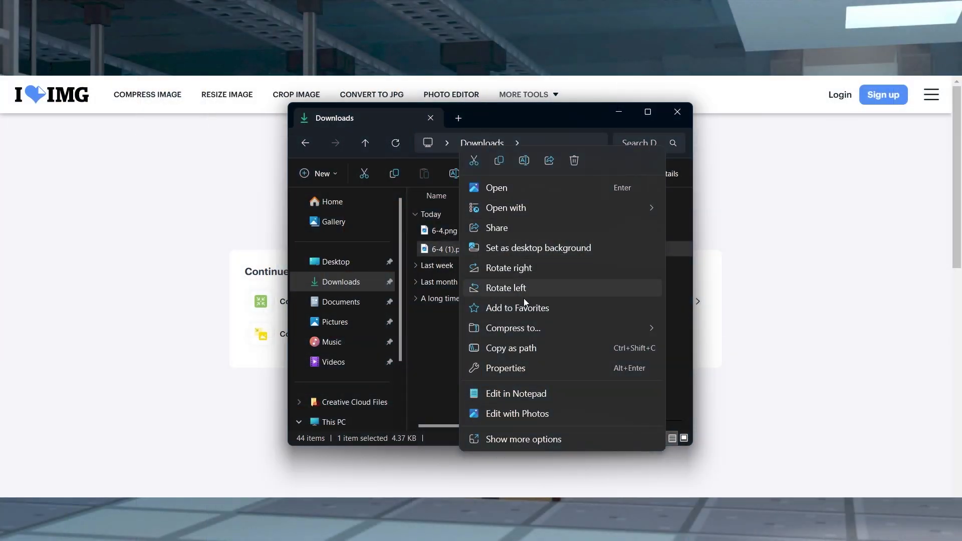
Rename the resized 6-4 (1).png to server-icon.png.
{"action": "left_click", "coordinate": [524, 160]}
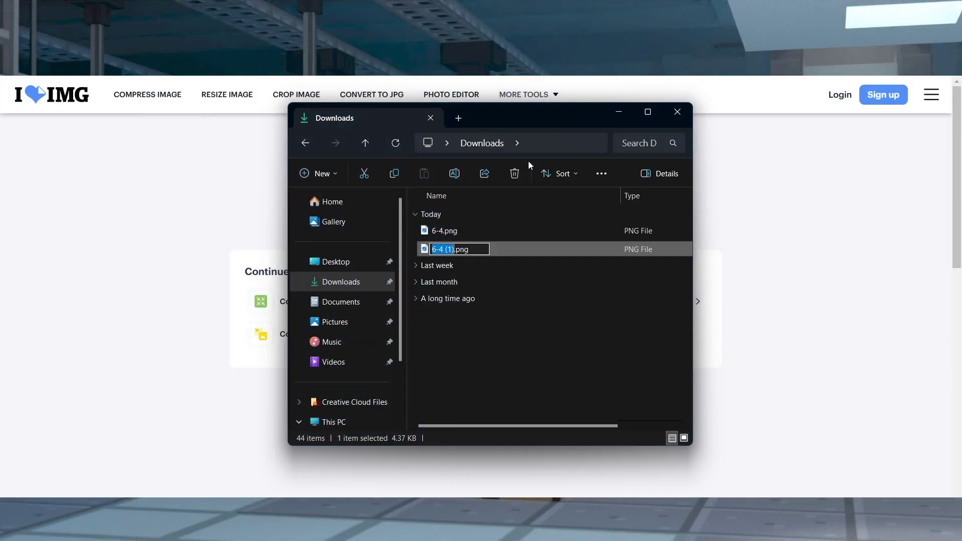
{"action": "type", "text": "server-icon"}
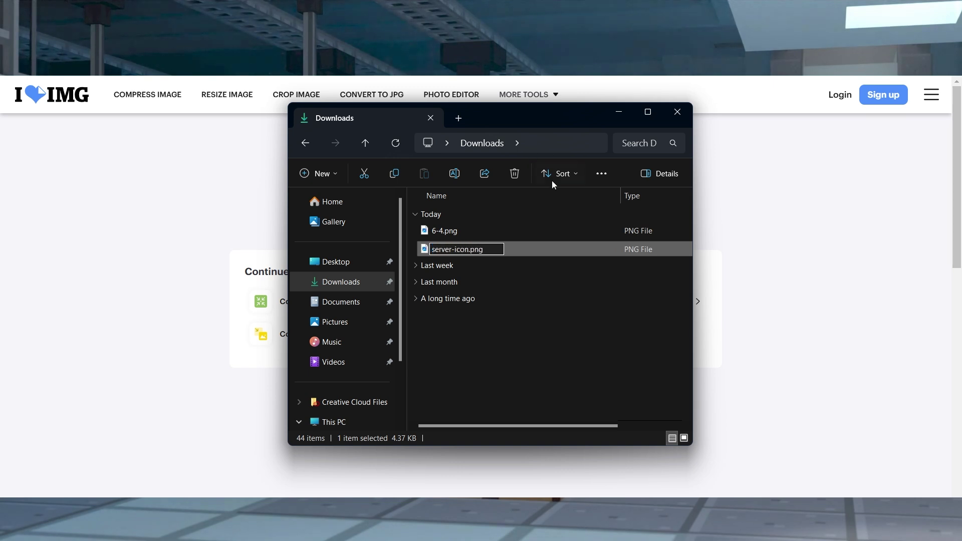
{"action": "left_click", "coordinate": [555, 251]}
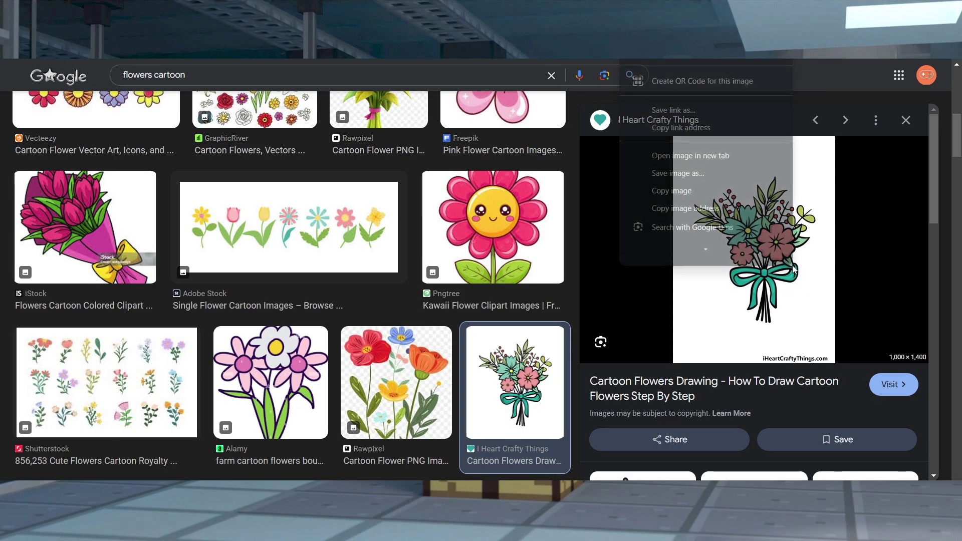
Save the cartoon bouquet image from Google Images under the name 6-4.png.
{"action": "right_click", "coordinate": [796, 265]}
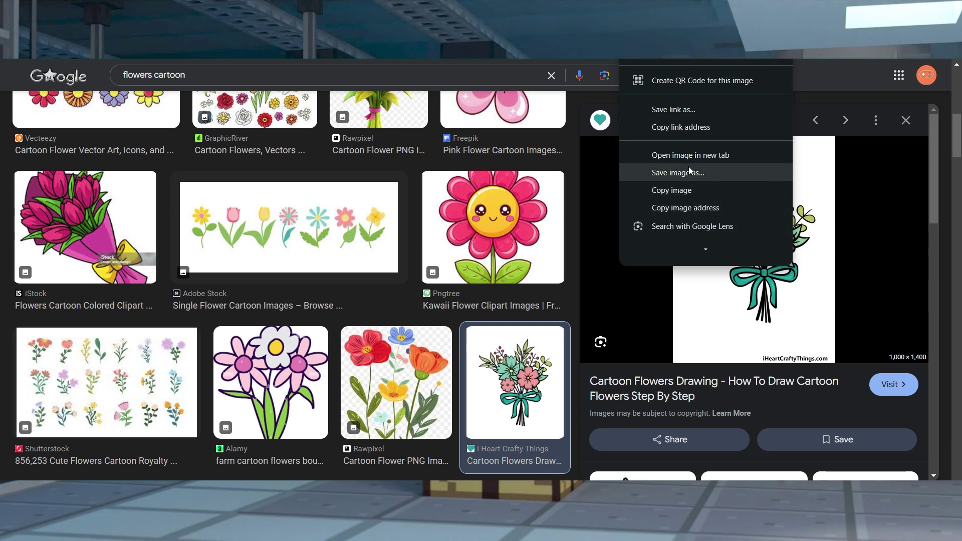
{"action": "left_click", "coordinate": [689, 170]}
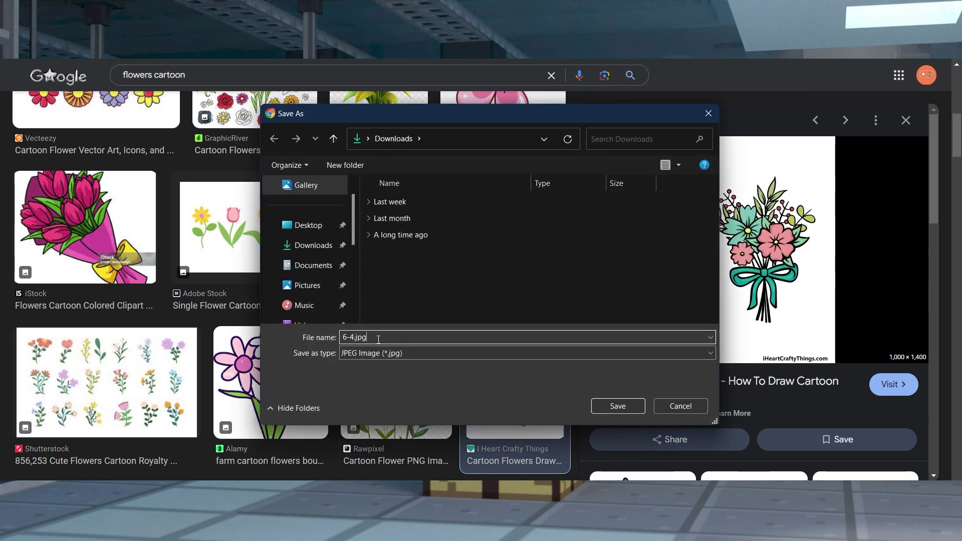
{"action": "type", "text": "png"}
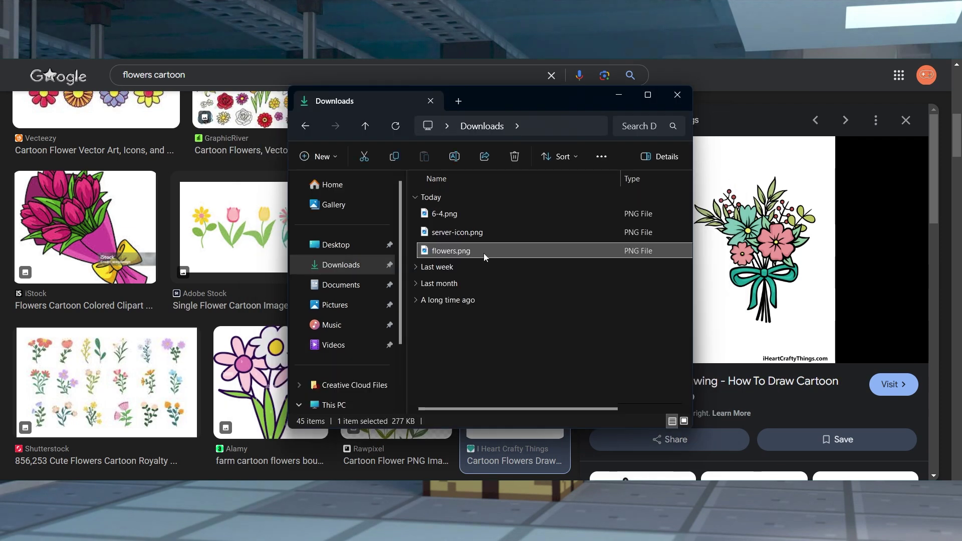
Confirm in flowers.png's Properties that it is a 1000 × 1400 PNG, then close the dialog.
{"action": "right_click", "coordinate": [484, 254]}
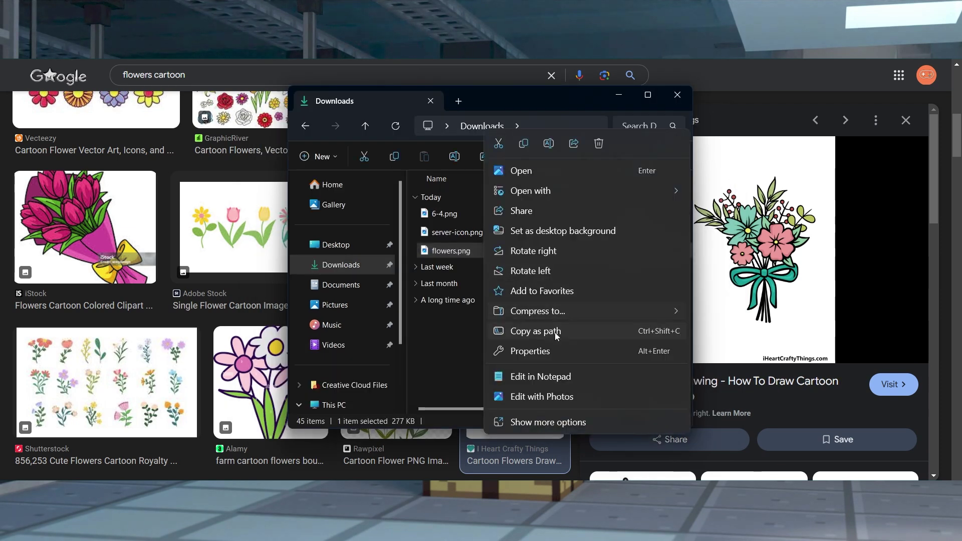
{"action": "left_click", "coordinate": [530, 351]}
{"action": "left_click", "coordinate": [539, 273]}
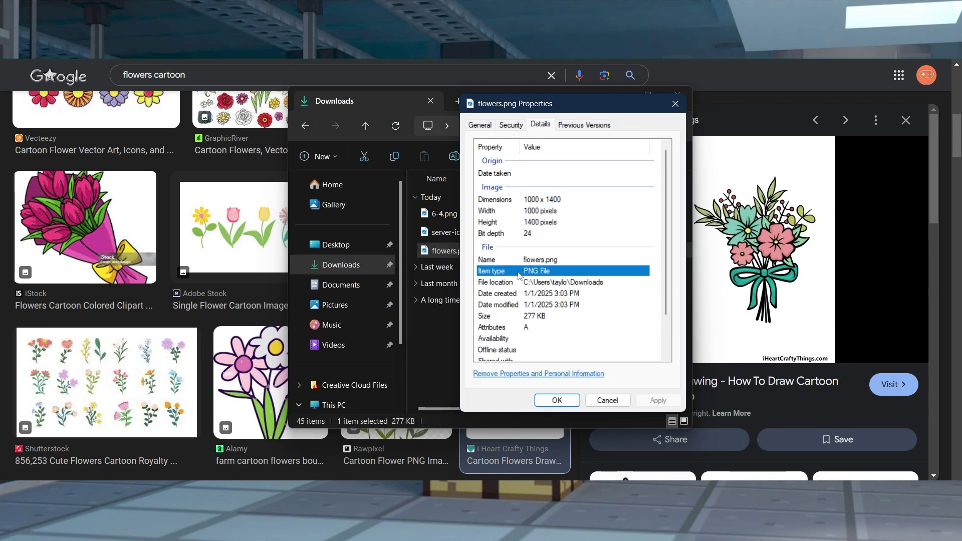
{"action": "left_click", "coordinate": [562, 404]}
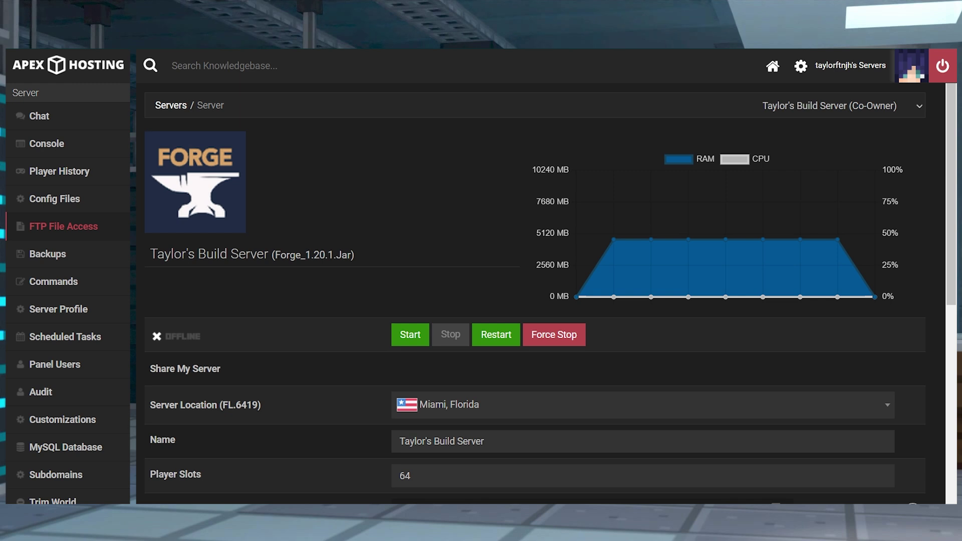
Upload server-icon.png through FTP File Access into the server's root folder.
{"action": "left_click", "coordinate": [63, 226]}
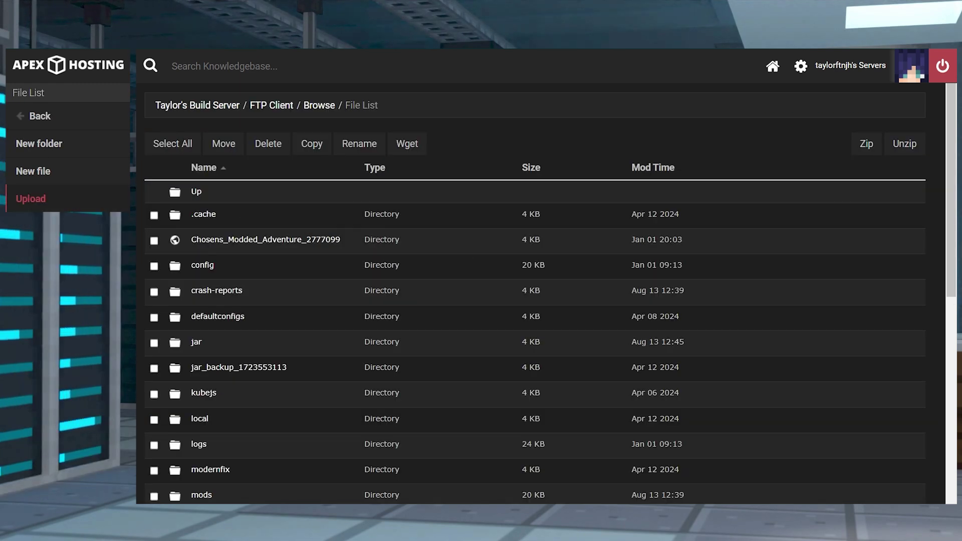
{"action": "left_click", "coordinate": [31, 198]}
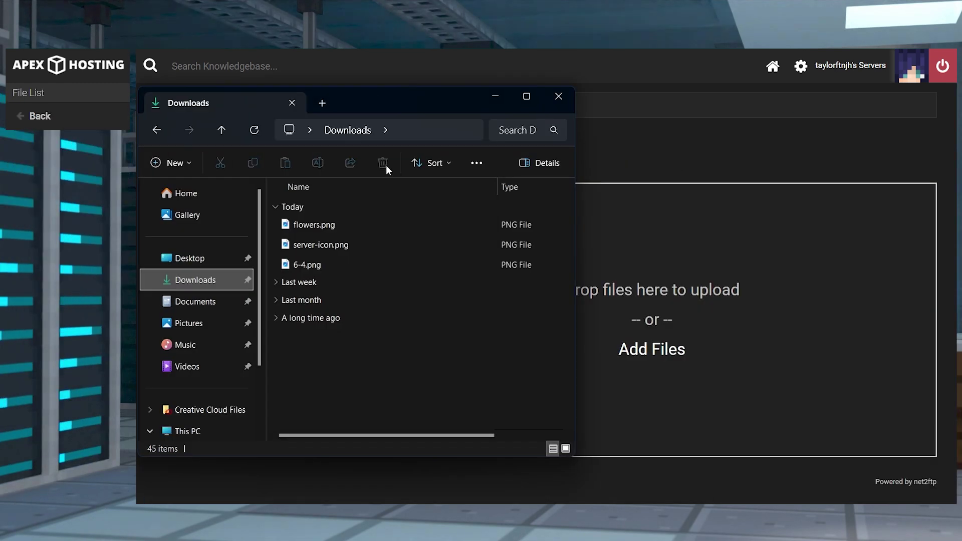
{"action": "left_click", "coordinate": [351, 244]}
{"action": "left_click_drag", "start_coordinate": [359, 247], "coordinate": [667, 311]}
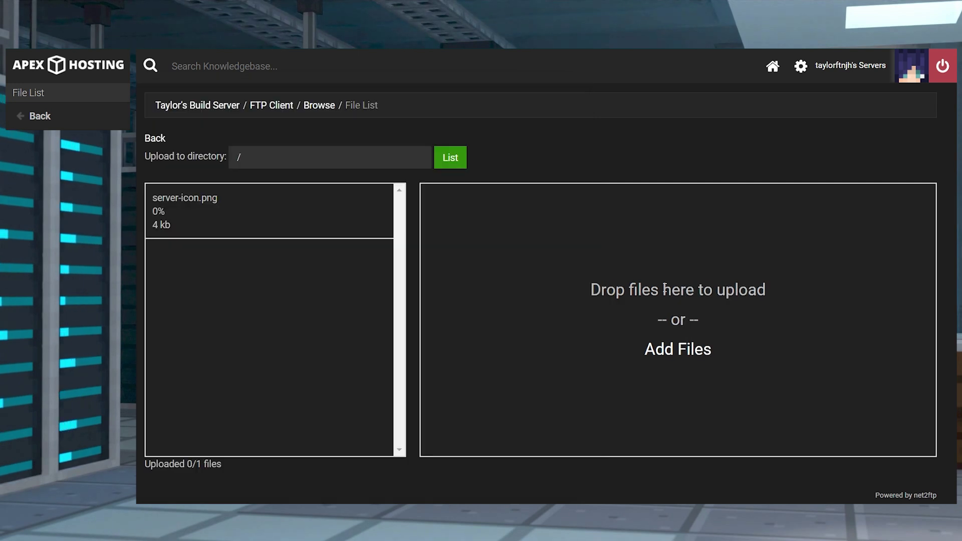
Verify the upload reached 100% with 1/1 files uploaded, then return to the server overview.
{"action": "double_click", "coordinate": [164, 211]}
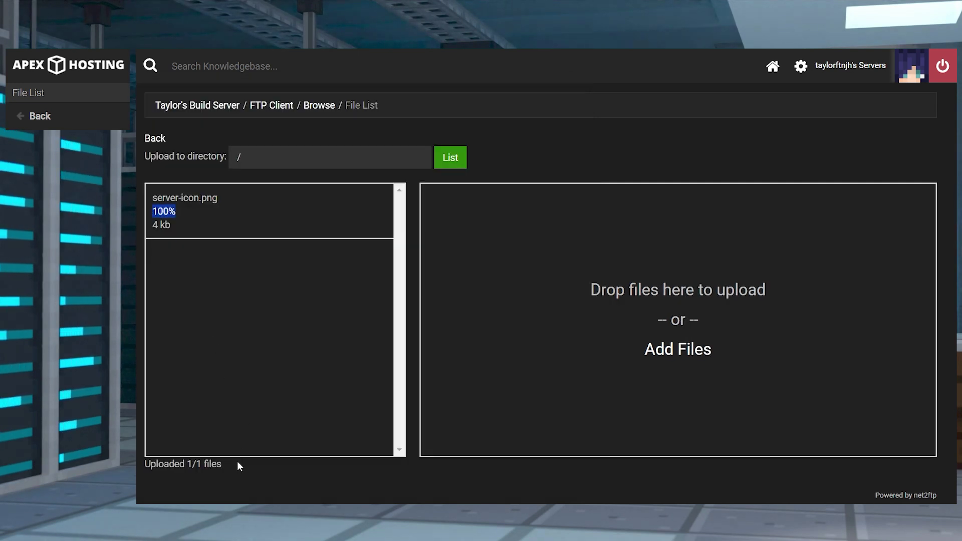
{"action": "left_click_drag", "start_coordinate": [237, 462], "coordinate": [150, 456]}
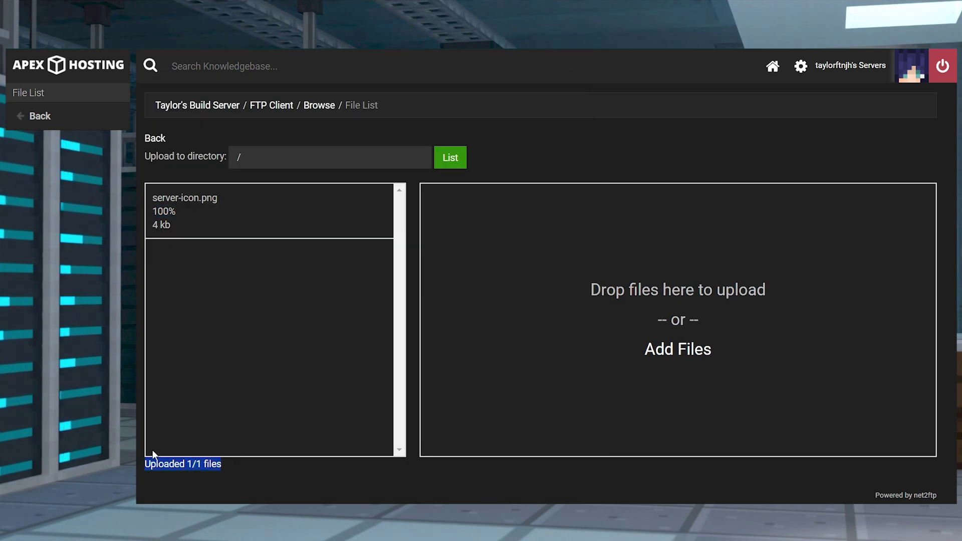
{"action": "left_click", "coordinate": [209, 107]}
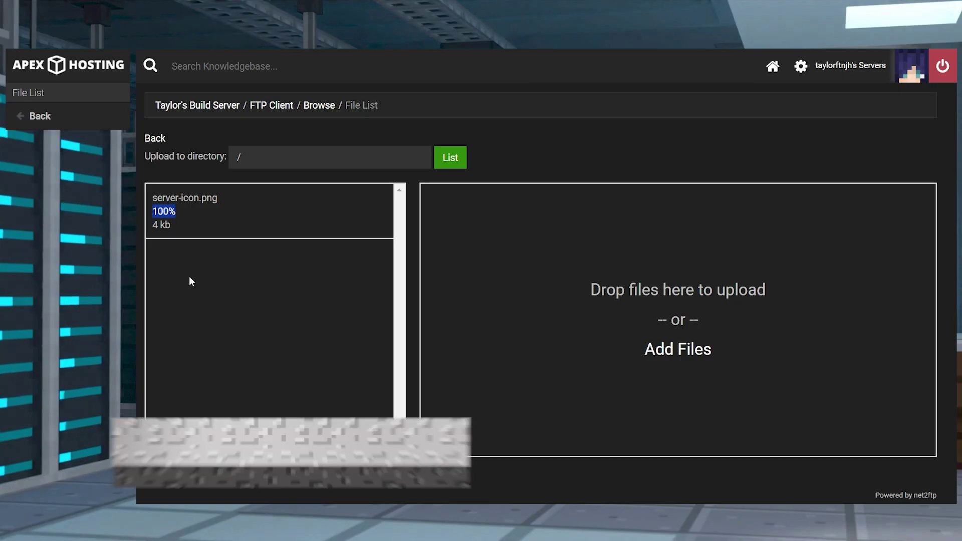
Return to the Taylor's Build Server overview page.
{"action": "left_click", "coordinate": [189, 281]}
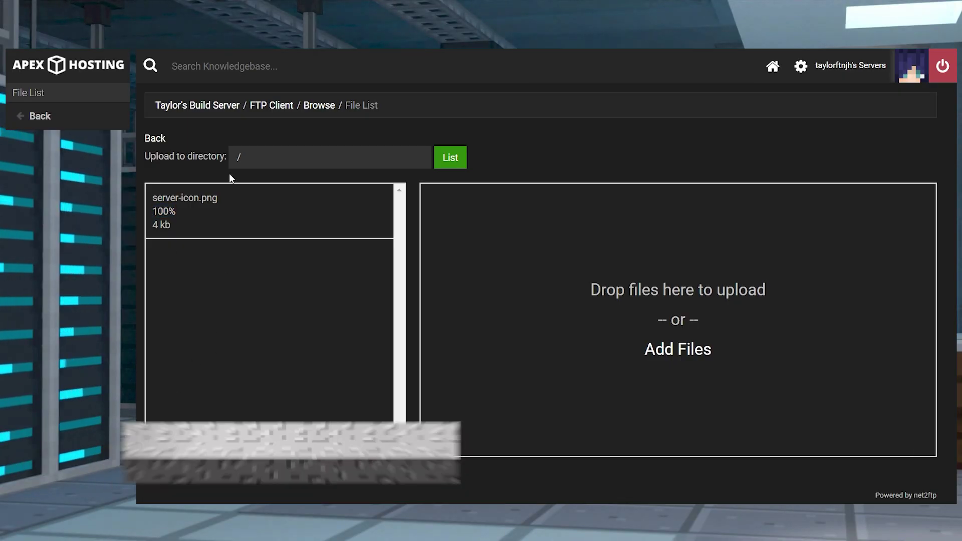
{"action": "left_click", "coordinate": [209, 105]}
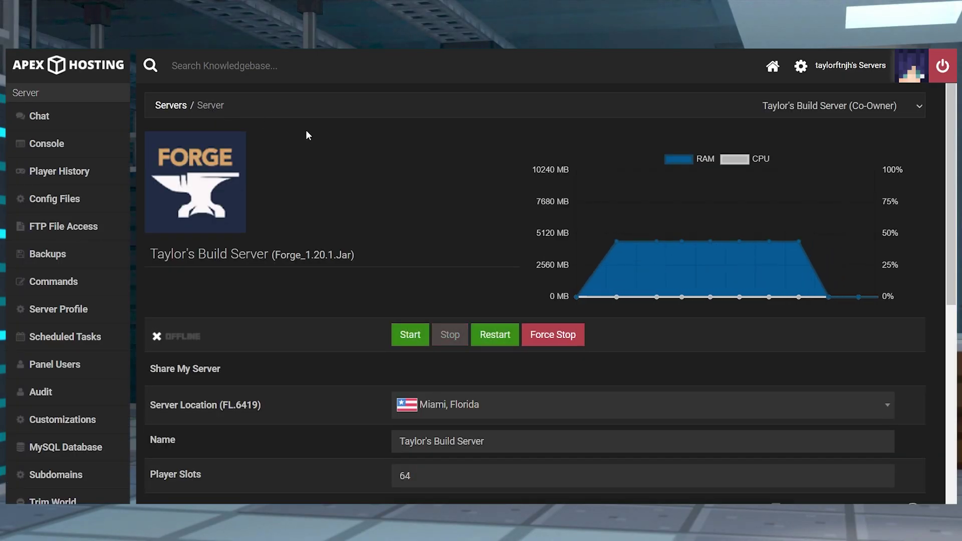
Restart the server, then save the Minecraft server entry as Taylor's Build with the pasted address.
{"action": "left_click", "coordinate": [498, 334]}
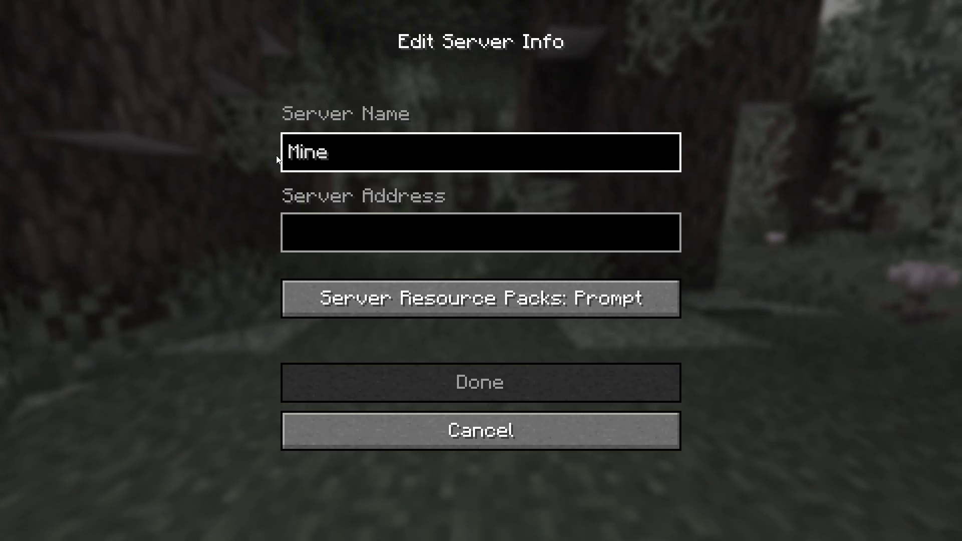
{"action": "key", "text": "BackSpace"}
{"action": "key", "text": "BackSpace"}
{"action": "key", "text": "BackSpace"}
{"action": "key", "text": "BackSpace"}
{"action": "type", "text": "Taylor's"}
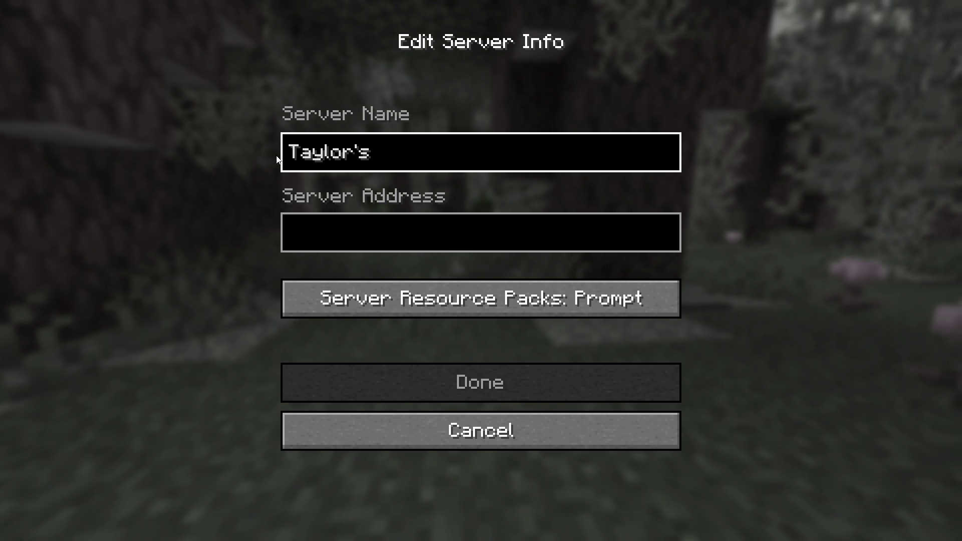
{"action": "type", "text": " Build"}
{"action": "left_click", "coordinate": [393, 243]}
{"action": "type", "text": "209.192.186.73:25582"}
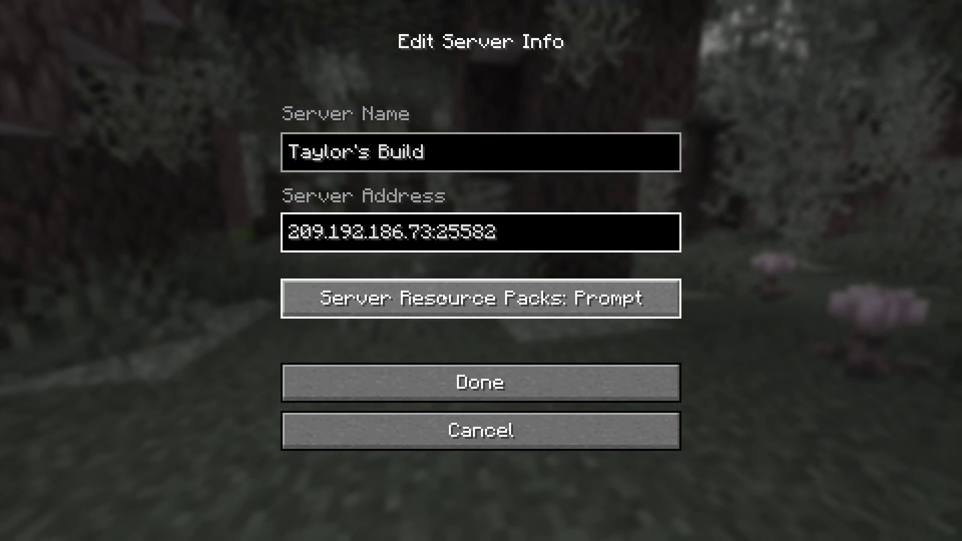
{"action": "left_click", "coordinate": [547, 392]}
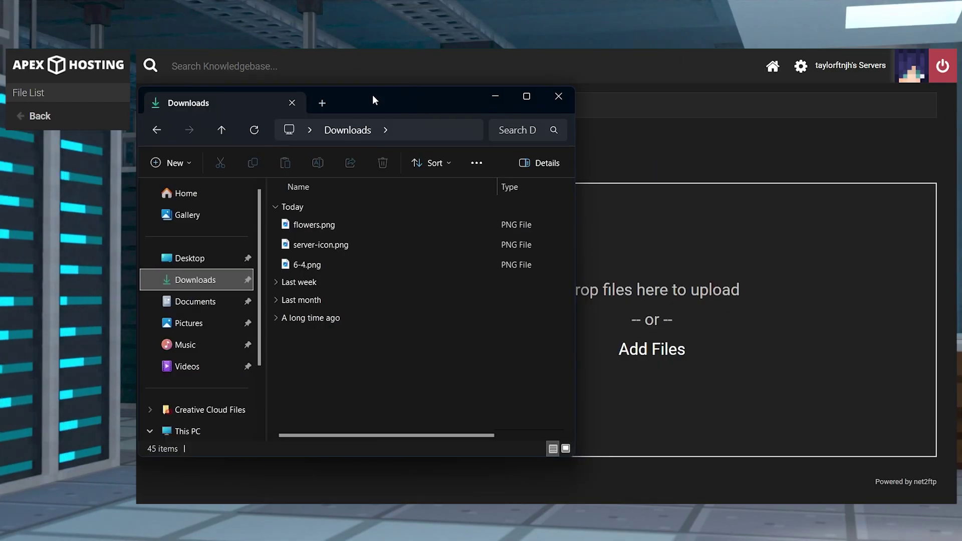
Upload server-icon.png from Downloads to the server by dragging it across.
{"action": "left_click", "coordinate": [353, 232]}
{"action": "left_click", "coordinate": [344, 245]}
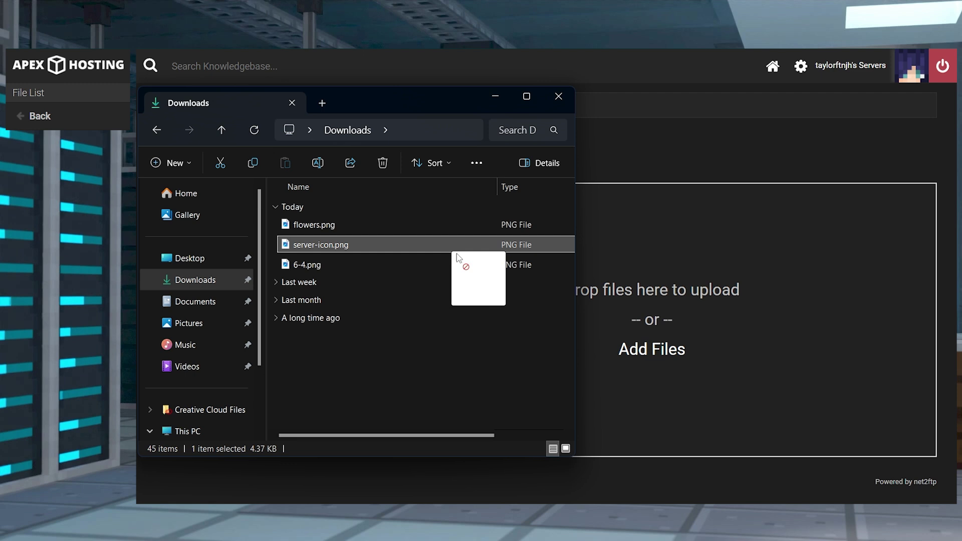
{"action": "left_click_drag", "start_coordinate": [456, 257], "coordinate": [656, 290]}
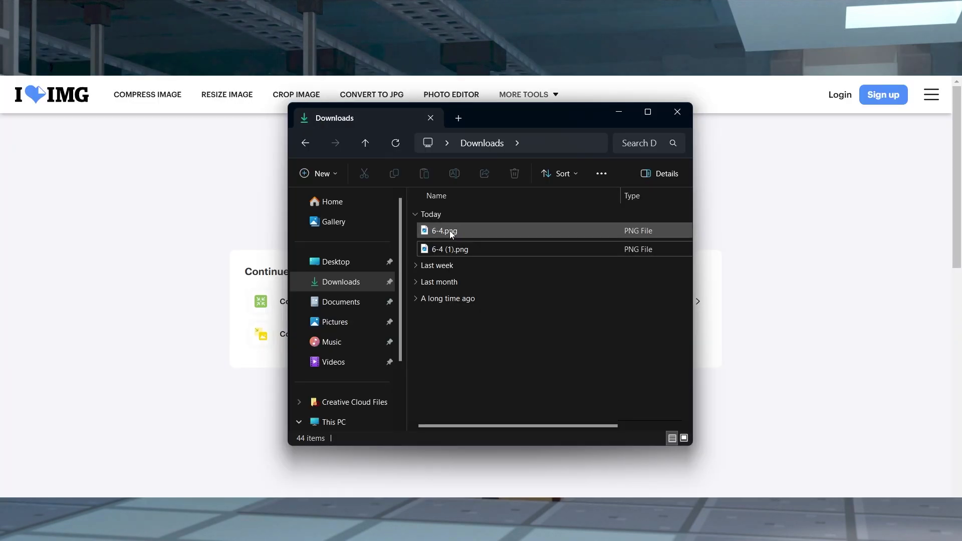
Start renaming 6-4 (1).png to server-icon, with a typo typed so far.
{"action": "left_click", "coordinate": [459, 249]}
{"action": "right_click", "coordinate": [459, 251]}
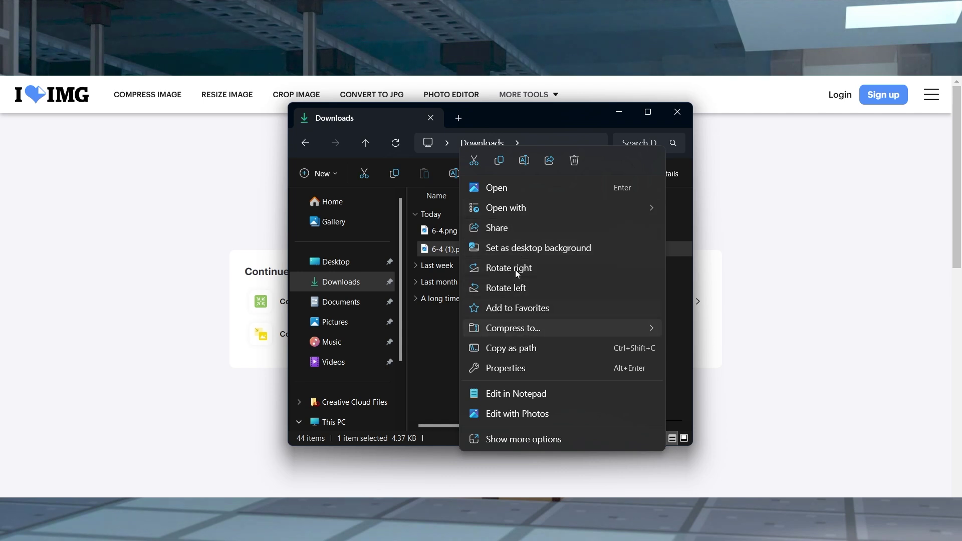
{"action": "left_click", "coordinate": [524, 161]}
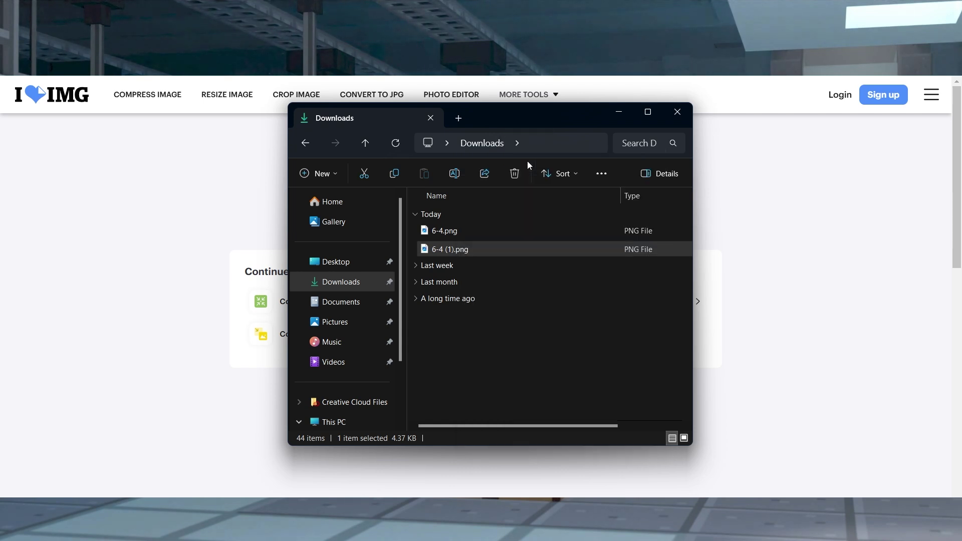
{"action": "type", "text": "server-"}
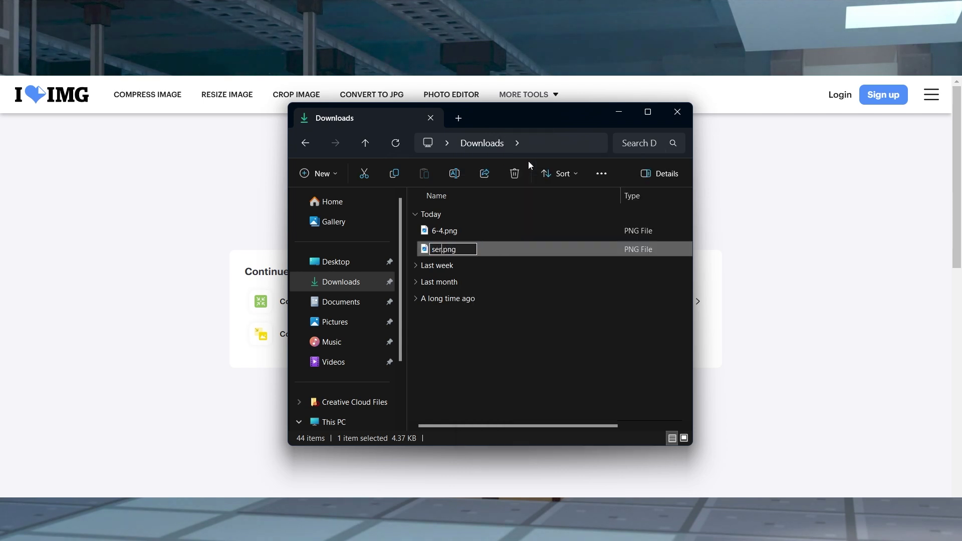
{"action": "type", "text": "icomn"}
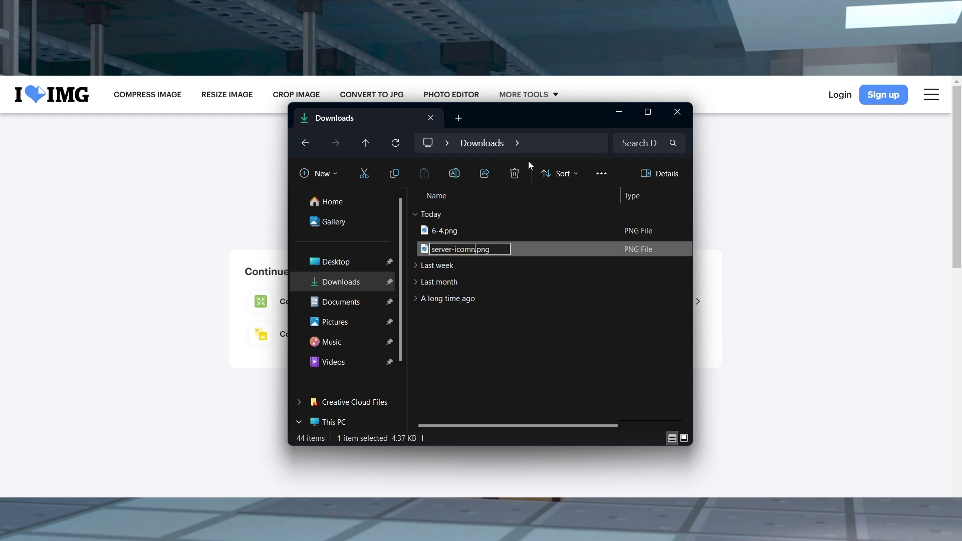
Correct the typo in server-icon, then check 6-4.png's Details tab for its 1000 × 1400 dimensions.
{"action": "key", "text": "BackSpace"}
{"action": "key", "text": "BackSpace"}
{"action": "type", "text": "n"}
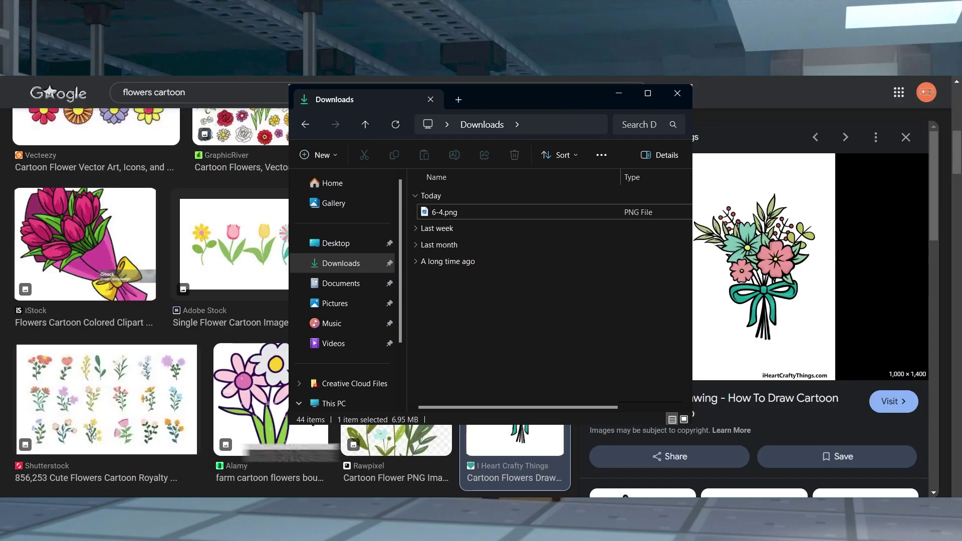
{"action": "right_click", "coordinate": [441, 213]}
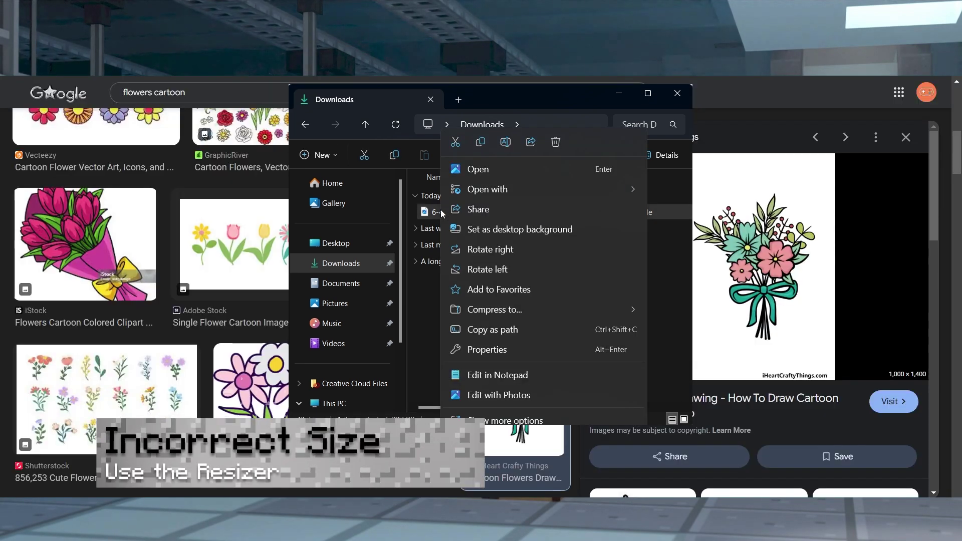
{"action": "left_click", "coordinate": [487, 349]}
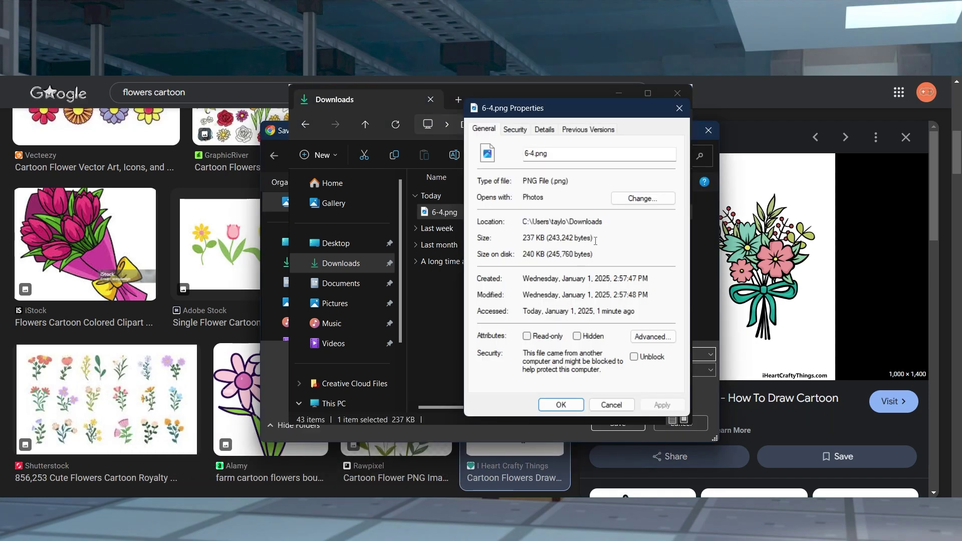
{"action": "left_click", "coordinate": [544, 130]}
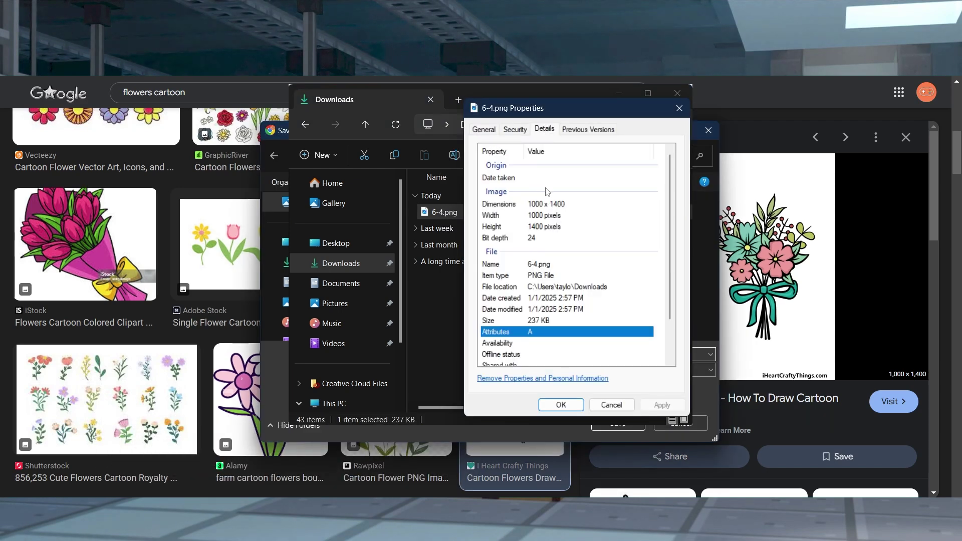
{"action": "left_click", "coordinate": [573, 205]}
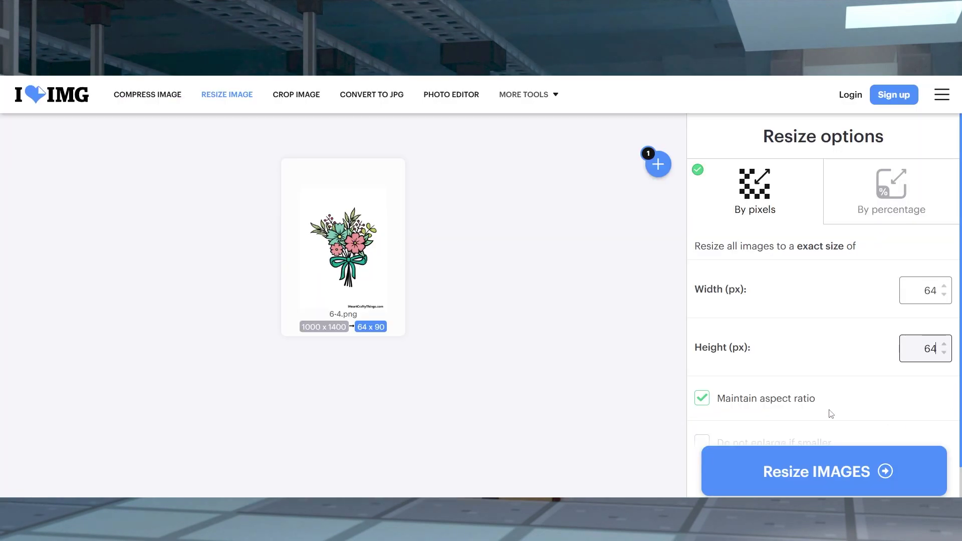
Resize 6-4.png to 64 × 64 pixels in iLoveIMG.
{"action": "left_click", "coordinate": [863, 476]}
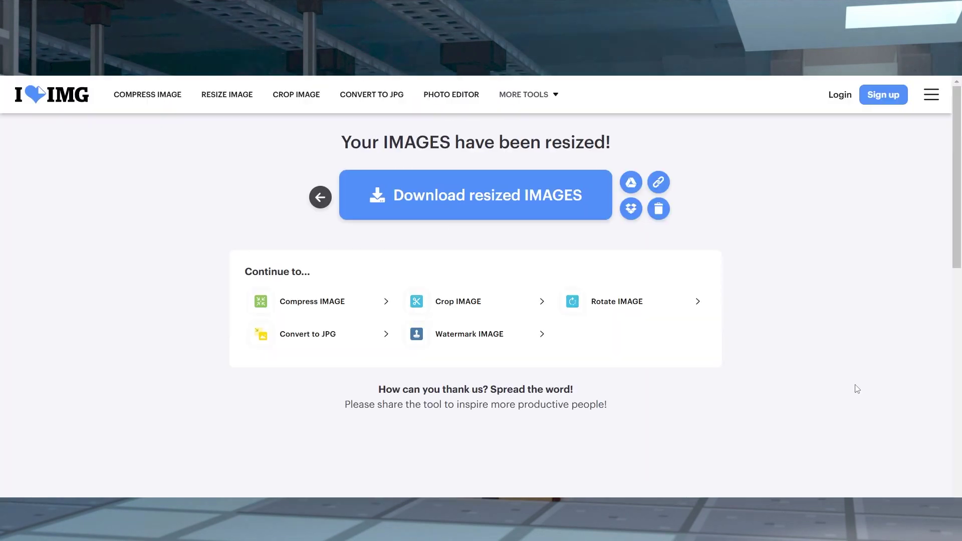